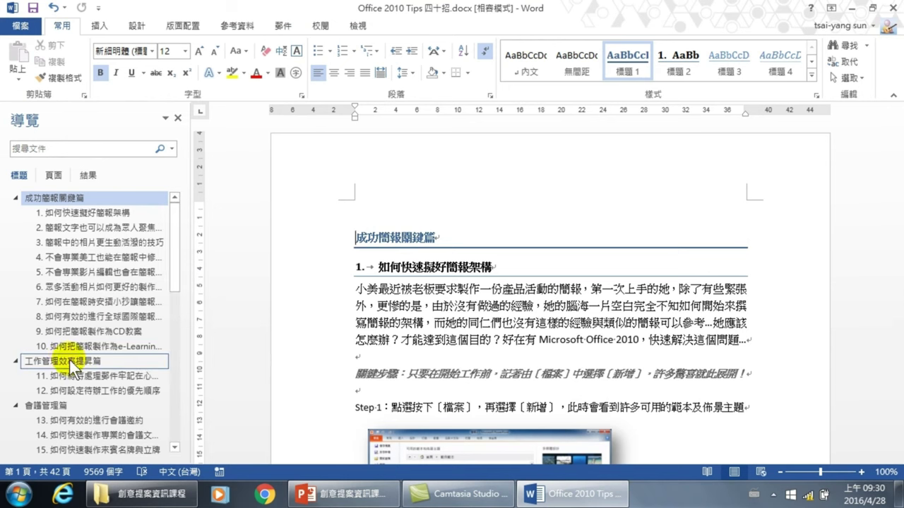
# Jump to the 工作管理效率提昇篇 section and show the end of the preceding section above it.
pyautogui.click(52, 366)
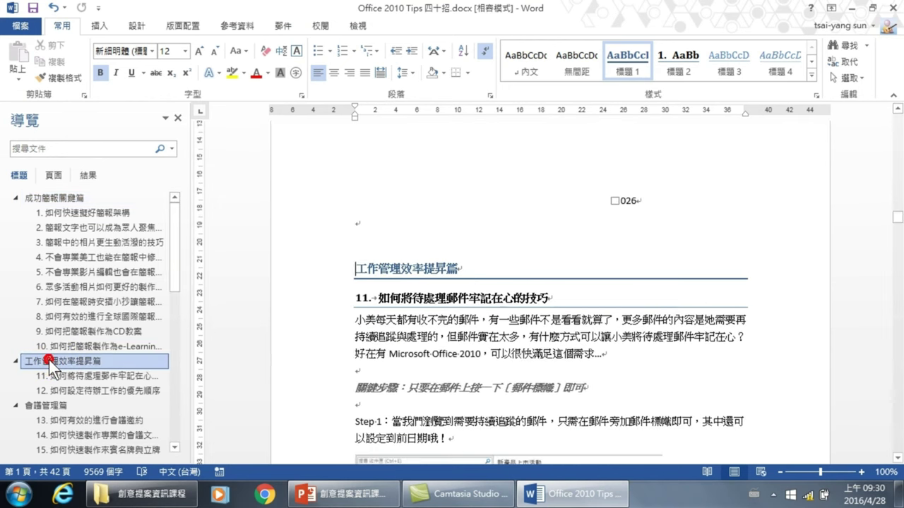
pyautogui.scroll(3, 426, 311)
pyautogui.scroll(1, 424, 311)
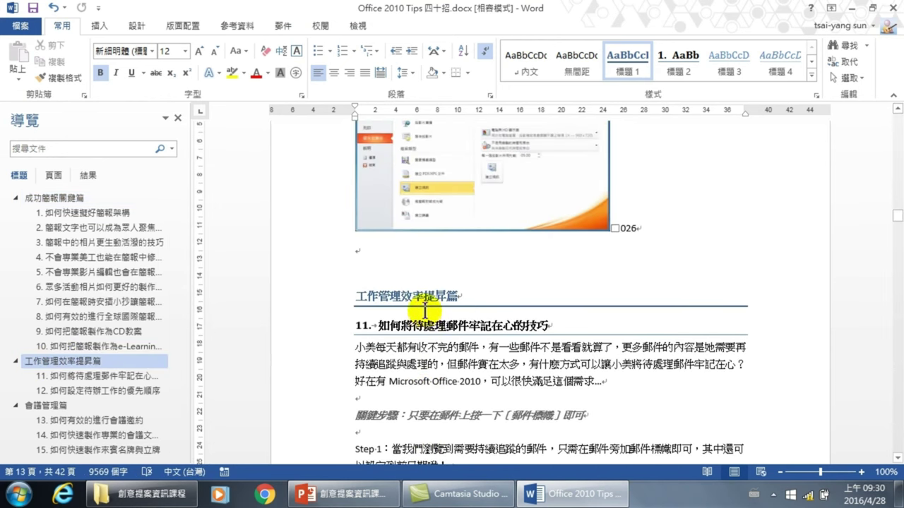
pyautogui.scroll(2, 382, 305)
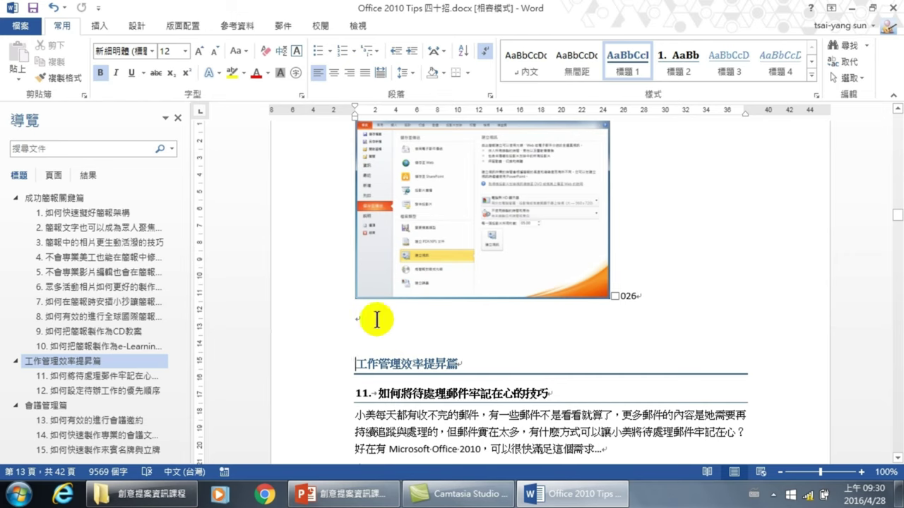
pyautogui.scroll(-3, 367, 321)
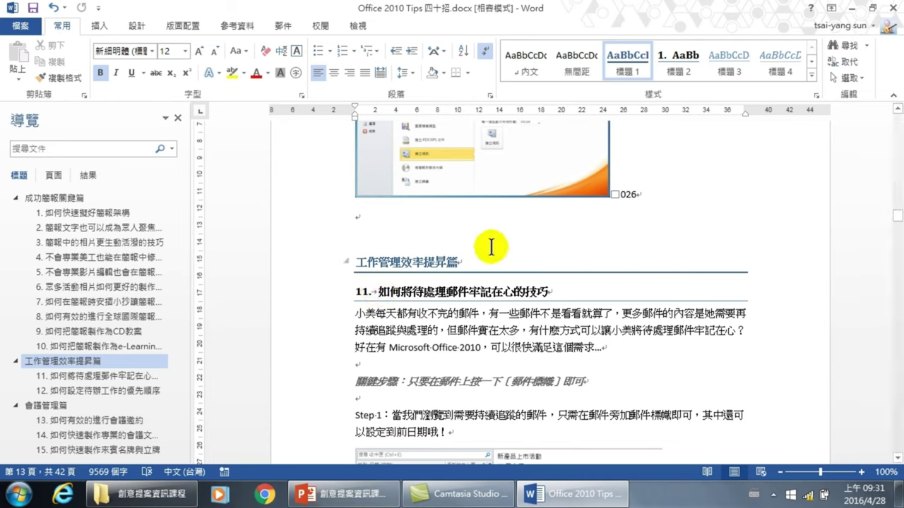
# Modify 標題 1 to 自動更新 and add 段落前分頁 so each title starts a new page.
pyautogui.rightClick(624, 59)
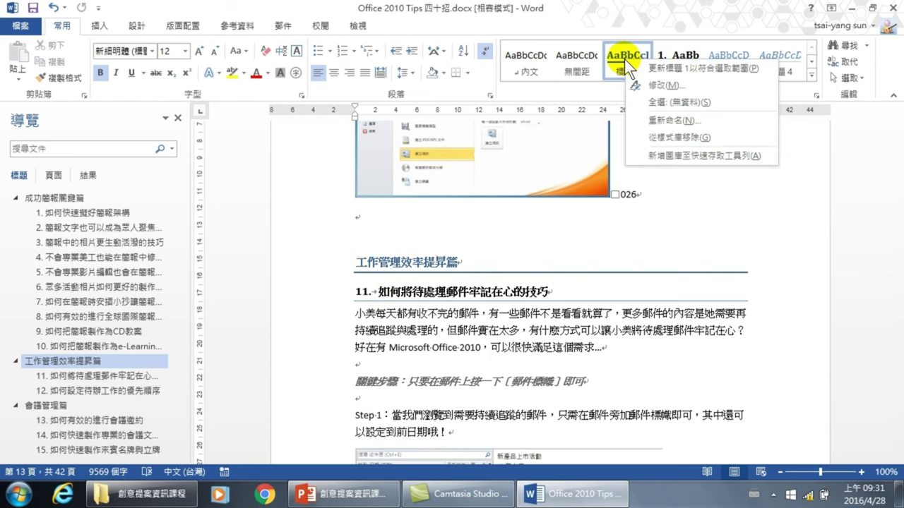
pyautogui.click(658, 86)
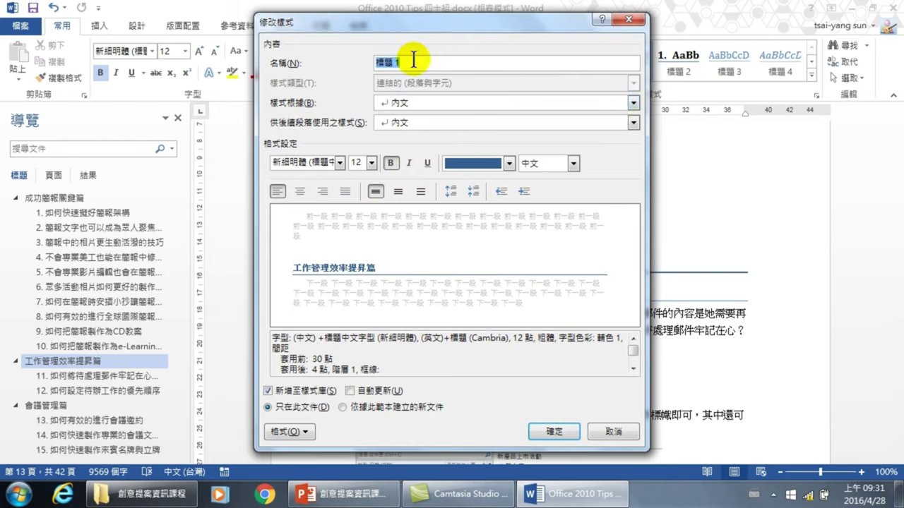
pyautogui.click(351, 391)
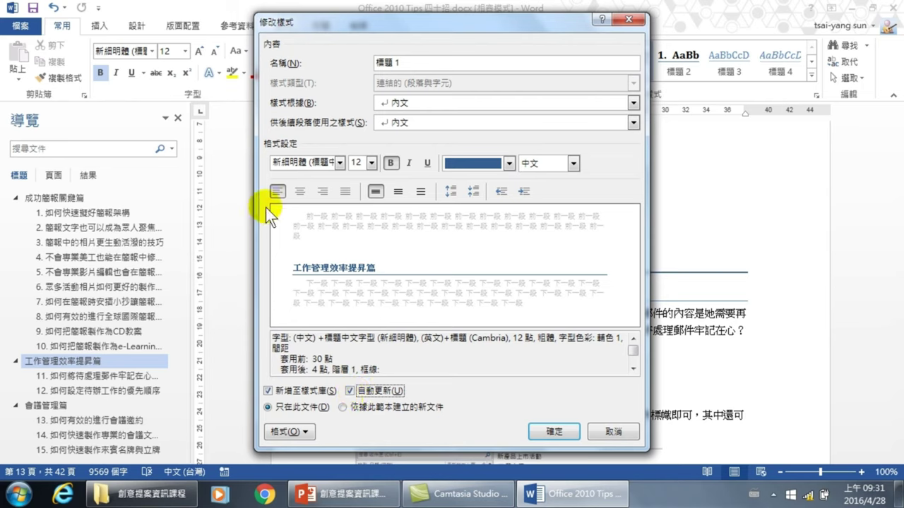
pyautogui.click(298, 431)
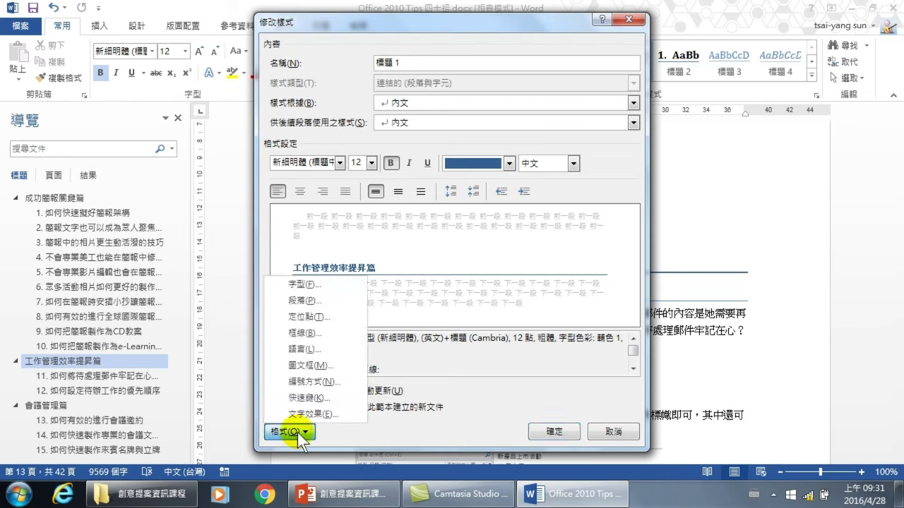
pyautogui.click(305, 300)
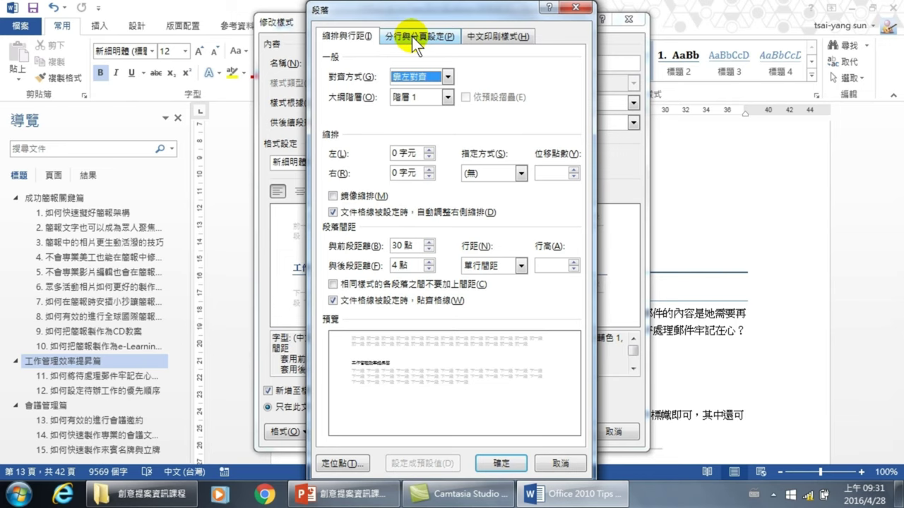
pyautogui.click(432, 36)
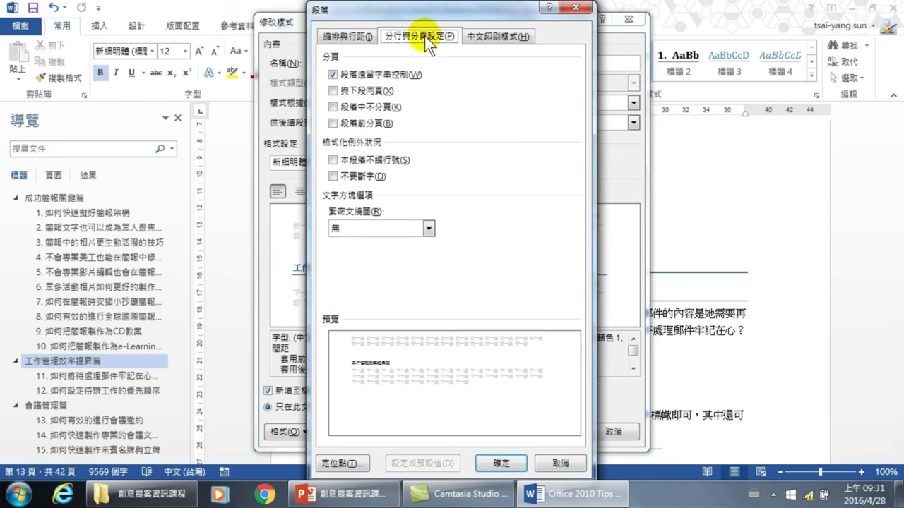
pyautogui.click(339, 128)
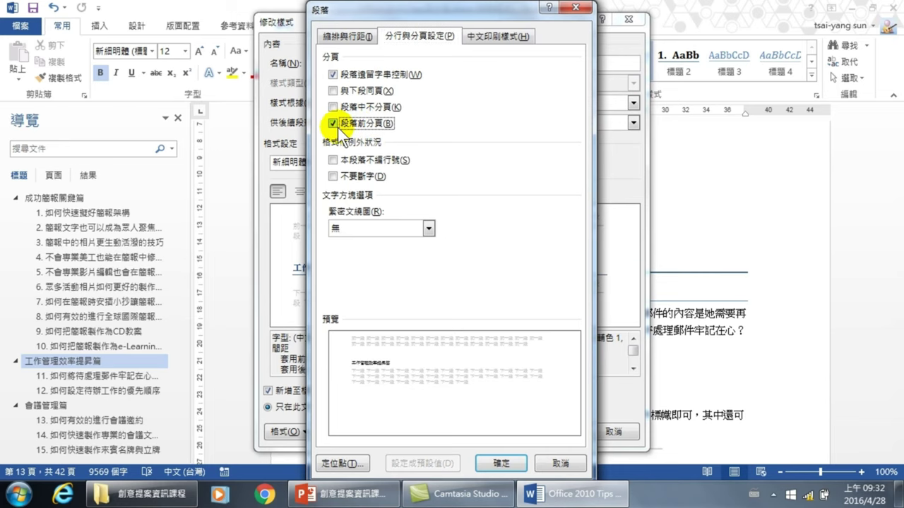
pyautogui.click(500, 464)
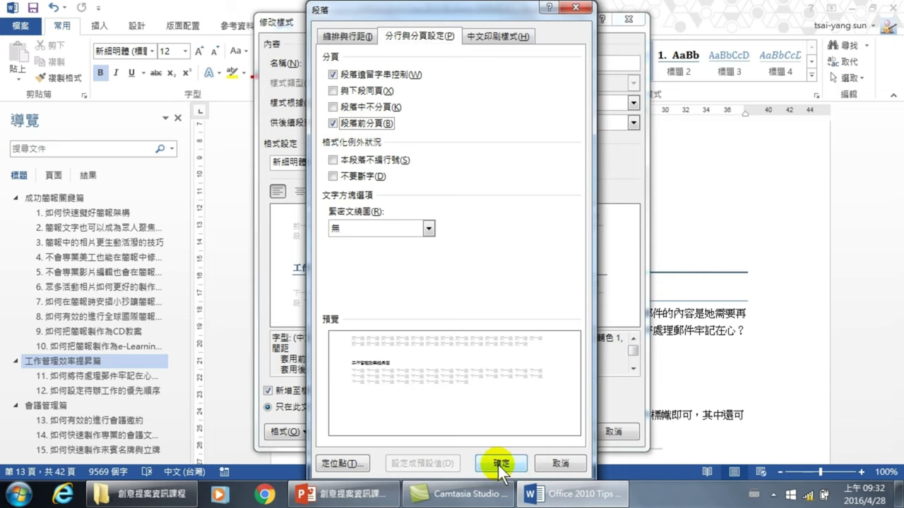
pyautogui.click(556, 434)
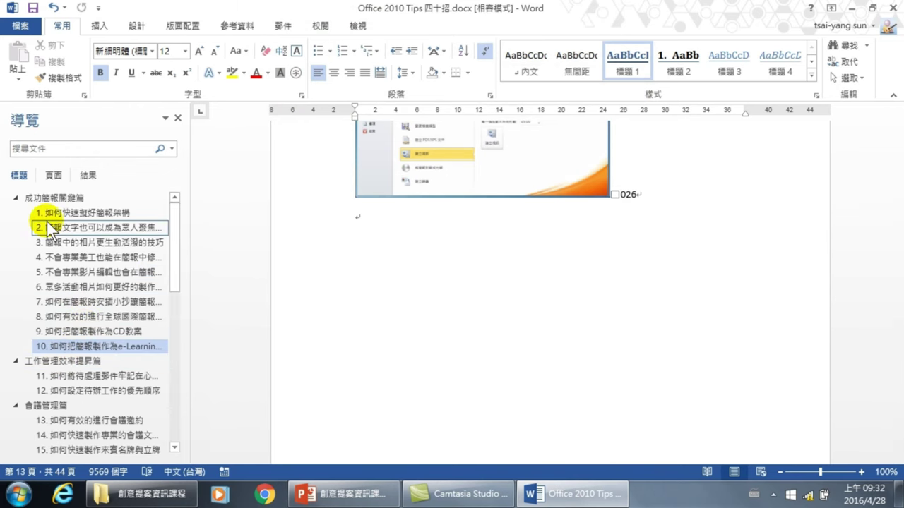
# Check the 成功簡報關鍵篇 and 工作管理效率提昇篇 sections start on their own pages.
pyautogui.click(57, 198)
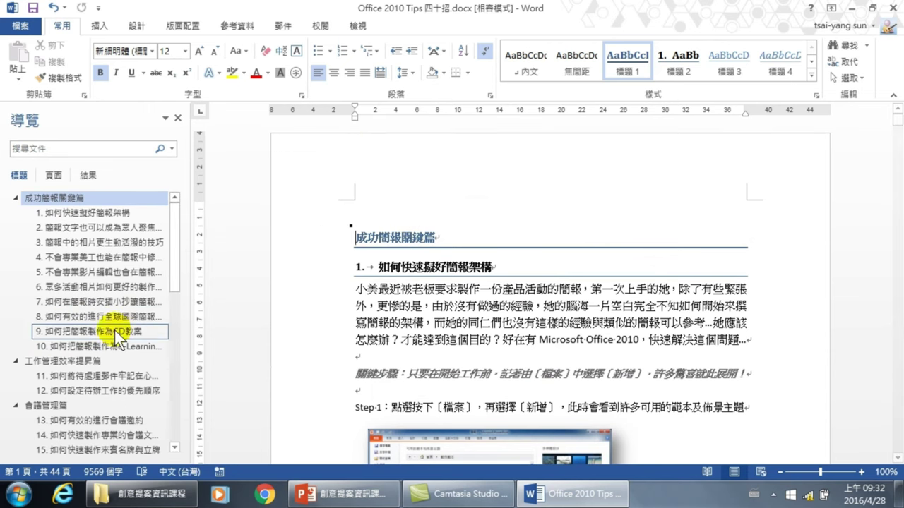
pyautogui.click(61, 360)
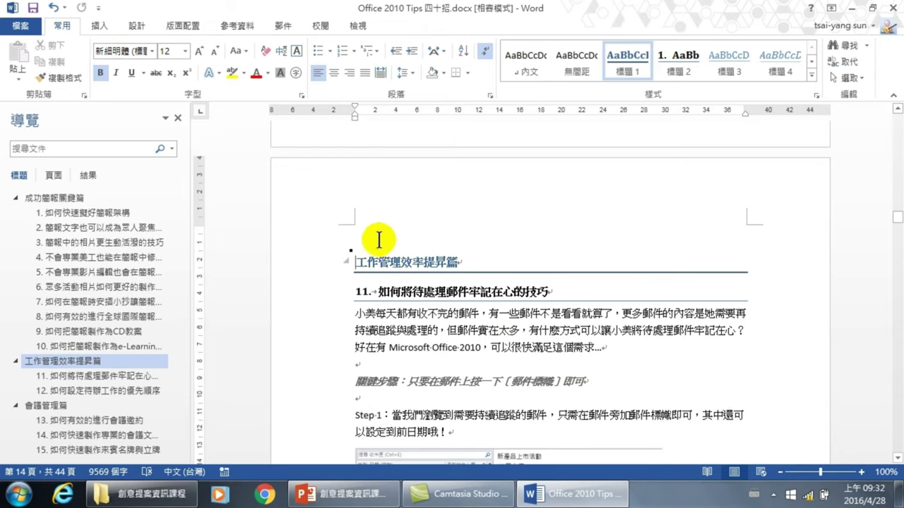
pyautogui.scroll(3, 382, 261)
pyautogui.scroll(5, 389, 268)
pyautogui.scroll(3, 398, 269)
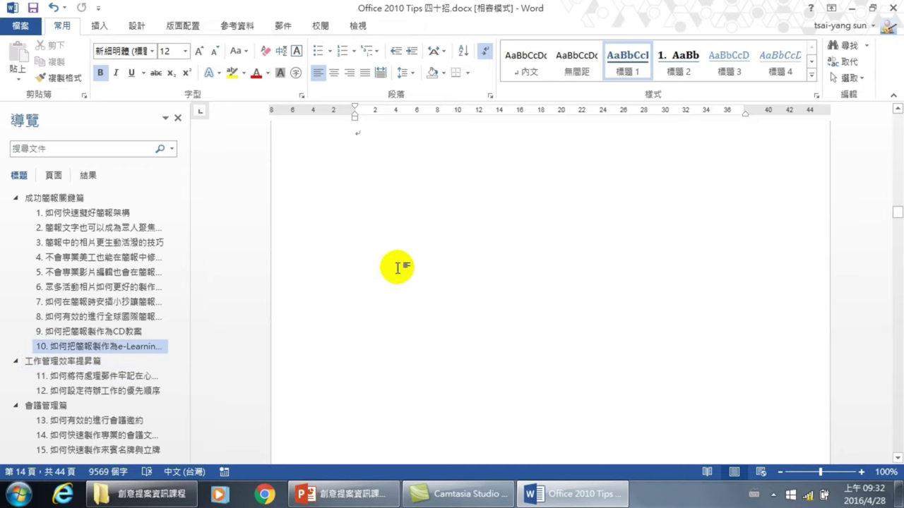
pyautogui.scroll(4, 403, 264)
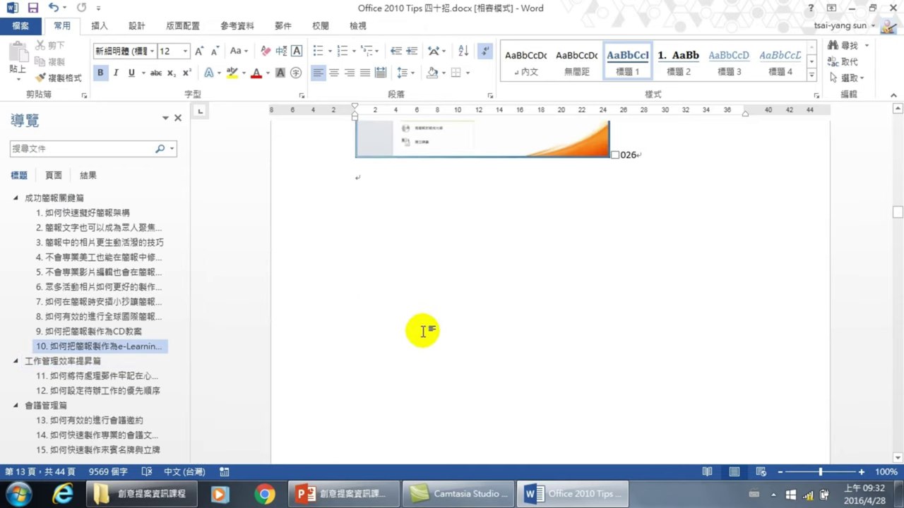
pyautogui.scroll(-5, 418, 329)
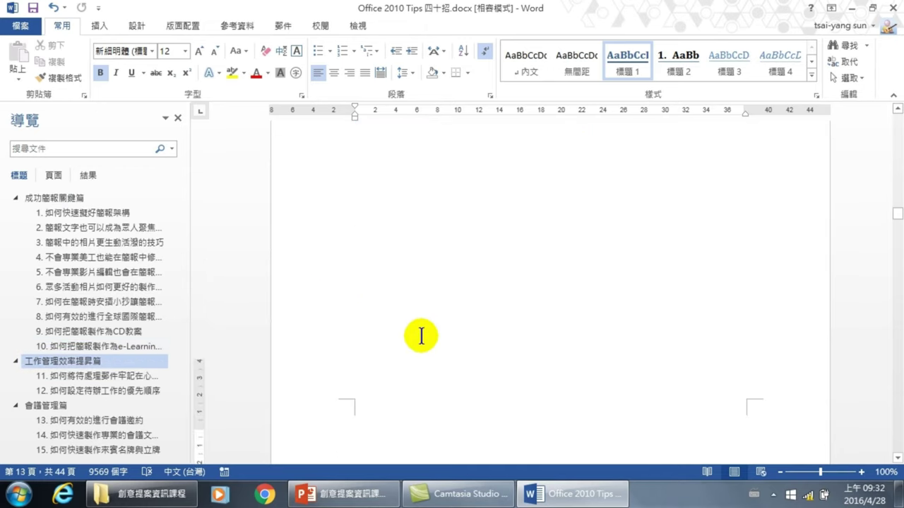
# Check the 會議管理篇 section, finishing at the 商業智慧篇 section.
pyautogui.click(50, 406)
pyautogui.scroll(4, 466, 276)
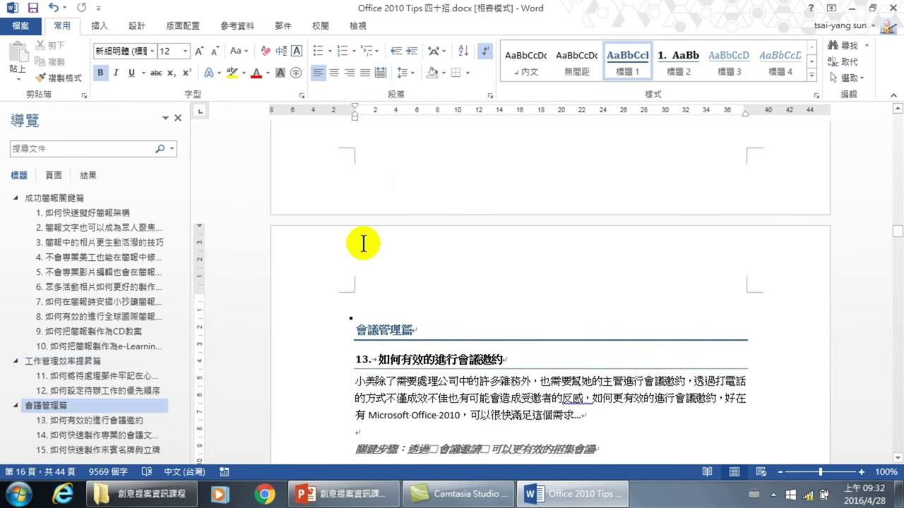
pyautogui.moveTo(173, 264); pyautogui.dragTo(178, 446)
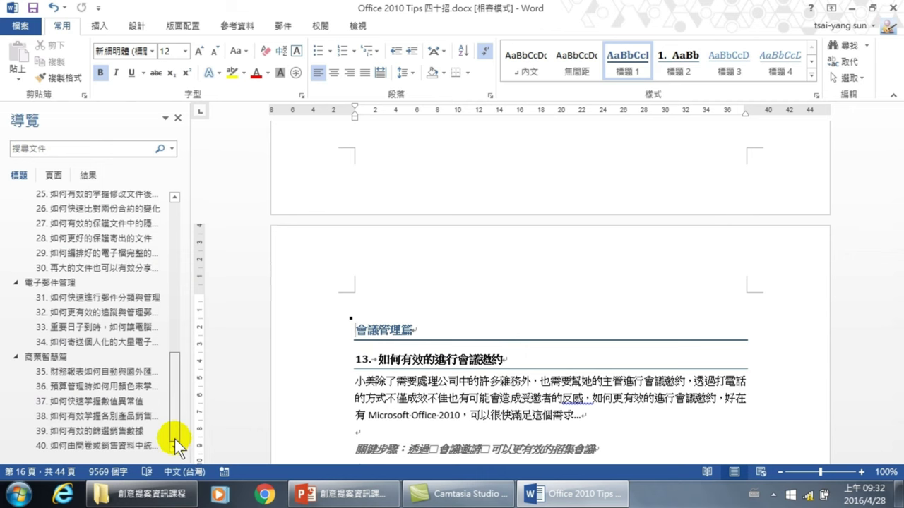
pyautogui.click(45, 356)
pyautogui.scroll(2, 292, 323)
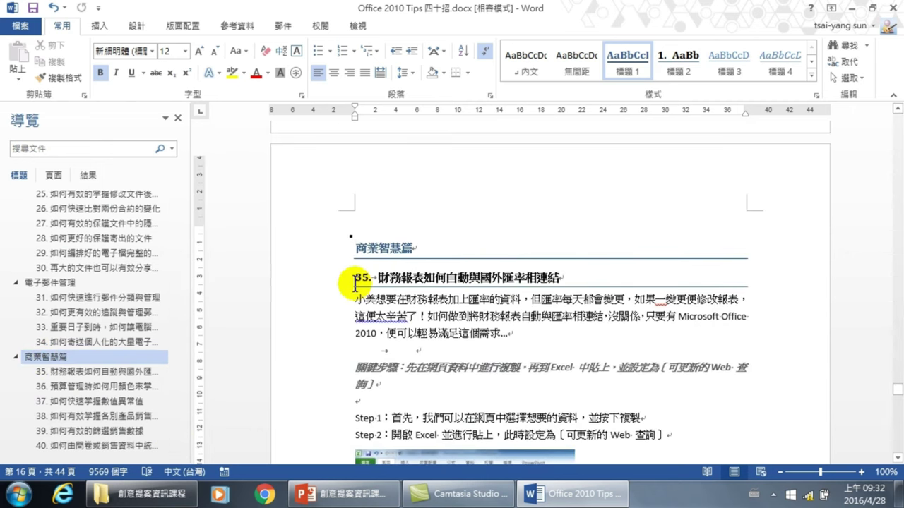
pyautogui.scroll(2, 423, 233)
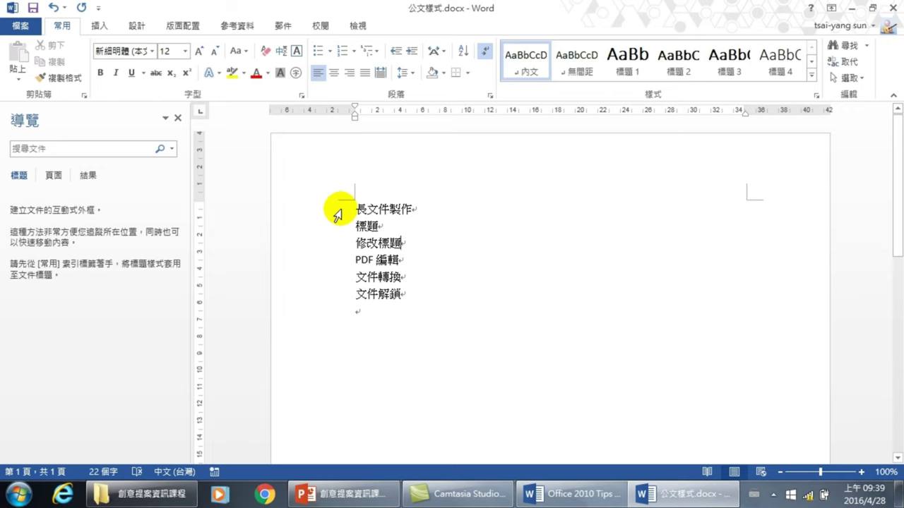
# Select the six lines of 公文樣式.docx, from 長文件製作 down to 文件解鎖.
pyautogui.moveTo(339, 210); pyautogui.dragTo(339, 298)
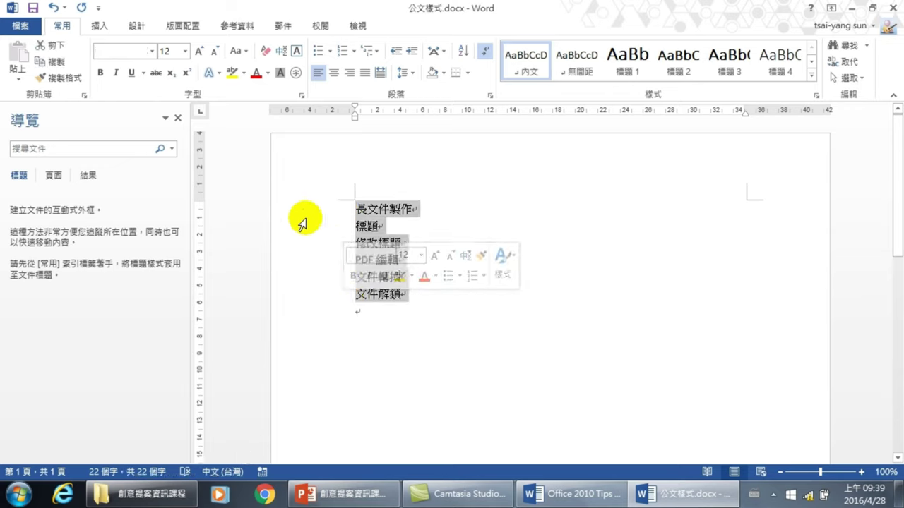
# Apply 標題 1 to all six lines, then make 標題 and 修改標題 標題 2.
pyautogui.click(625, 62)
pyautogui.scroll(-2, 326, 303)
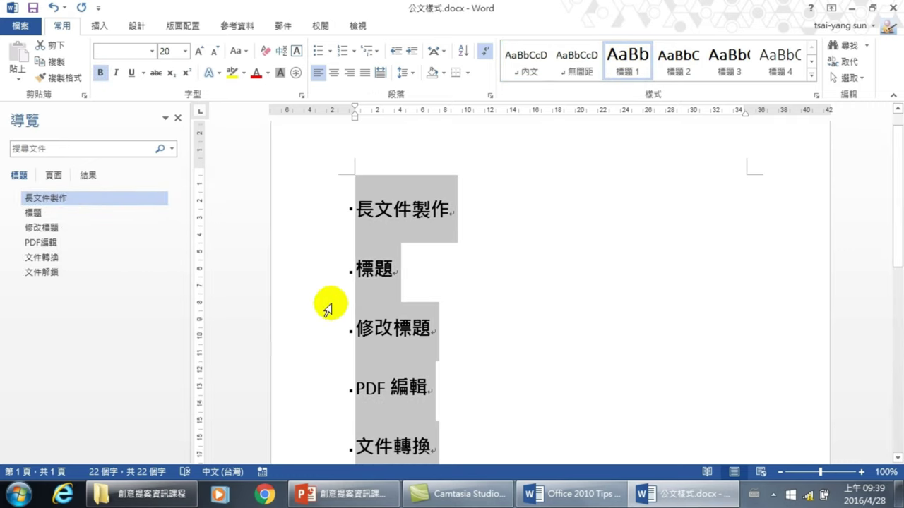
pyautogui.moveTo(292, 226); pyautogui.dragTo(310, 299)
pyautogui.scroll(-3, 304, 317)
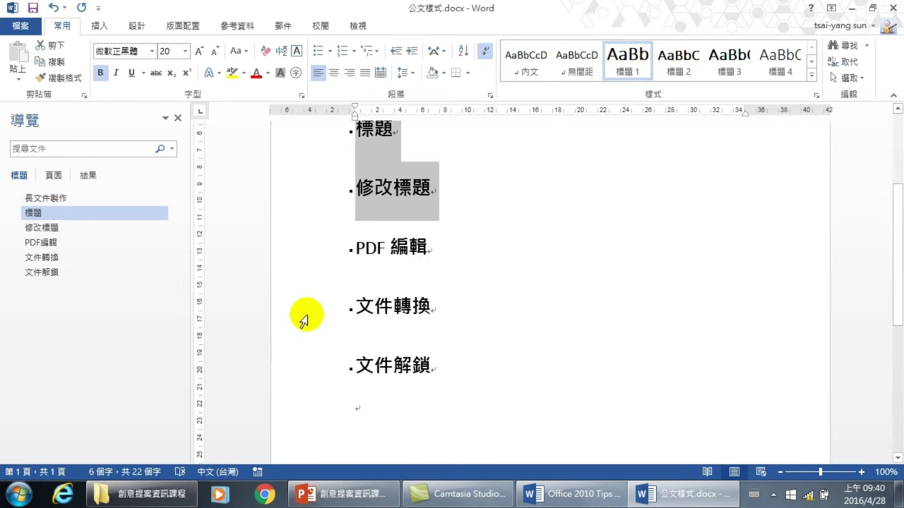
pyautogui.scroll(1, 327, 226)
pyautogui.scroll(1, 327, 226)
pyautogui.click(683, 60)
# Make 文件轉換 and 文件解鎖 標題 2 subtitles under PDF 編輯.
pyautogui.scroll(-3, 363, 317)
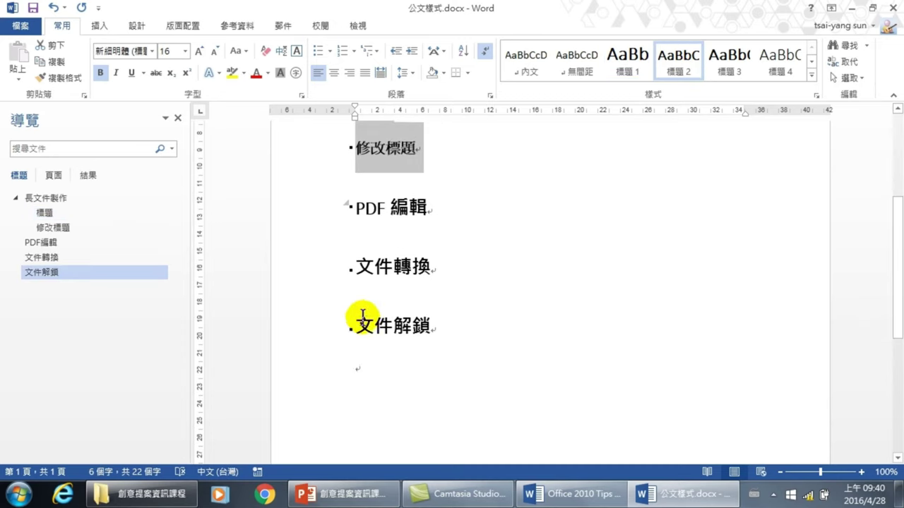
pyautogui.moveTo(306, 262); pyautogui.dragTo(319, 317)
pyautogui.click(676, 72)
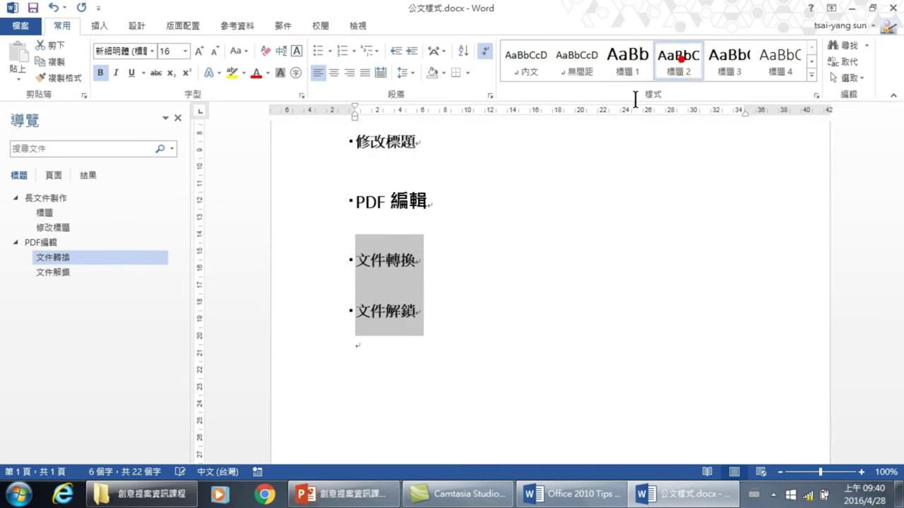
pyautogui.scroll(3, 459, 246)
pyautogui.scroll(2, 369, 235)
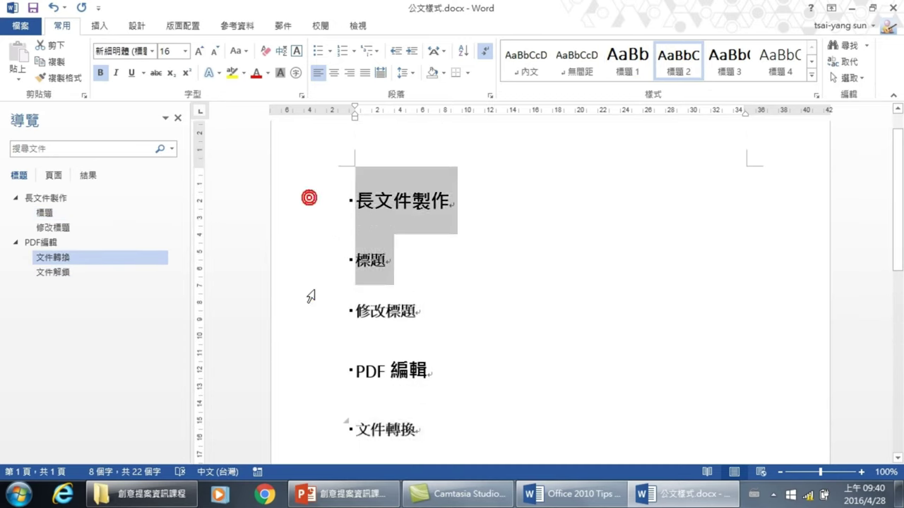
pyautogui.moveTo(306, 203); pyautogui.dragTo(323, 374)
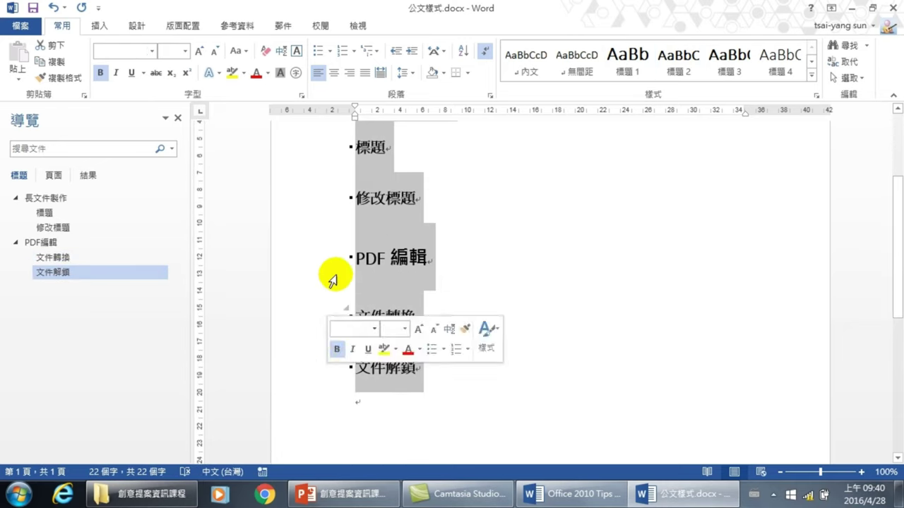
# Apply the 1 / 1.1 / 1.1.1 multilevel list and demote 標題, 修改標題 to 1.1, 1.2.
pyautogui.click(376, 49)
pyautogui.moveTo(448, 199)
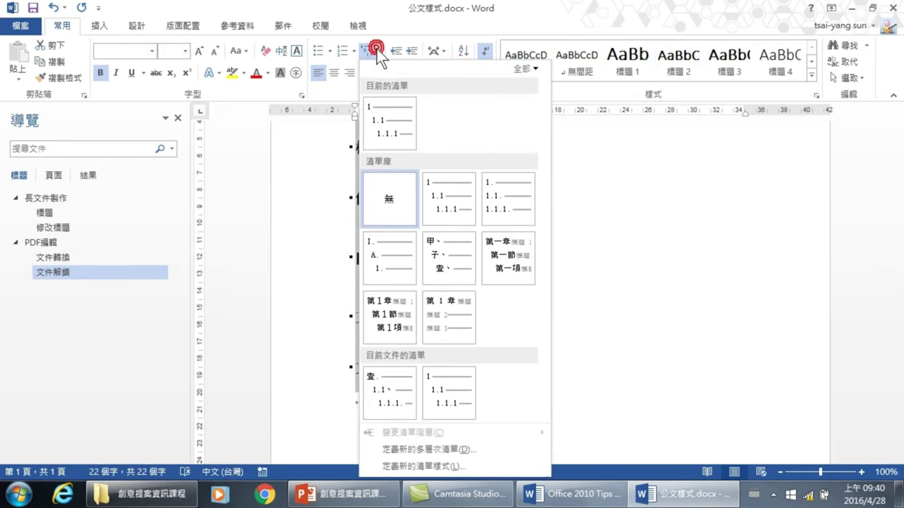
pyautogui.click(443, 192)
pyautogui.scroll(3, 505, 233)
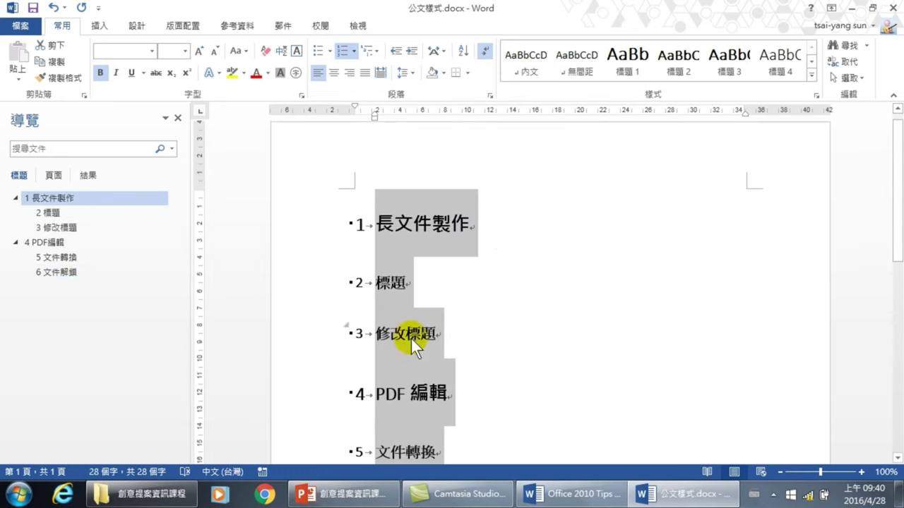
pyautogui.click(314, 286)
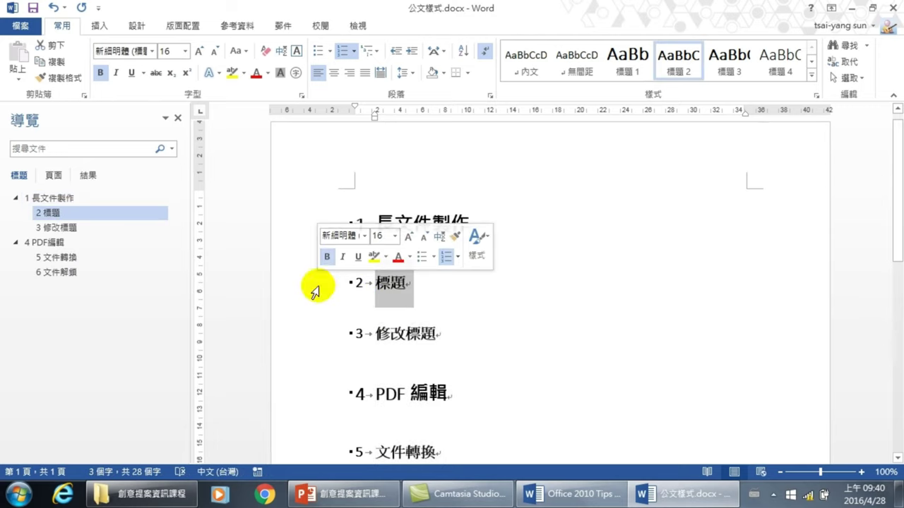
pyautogui.moveTo(315, 286); pyautogui.dragTo(317, 336)
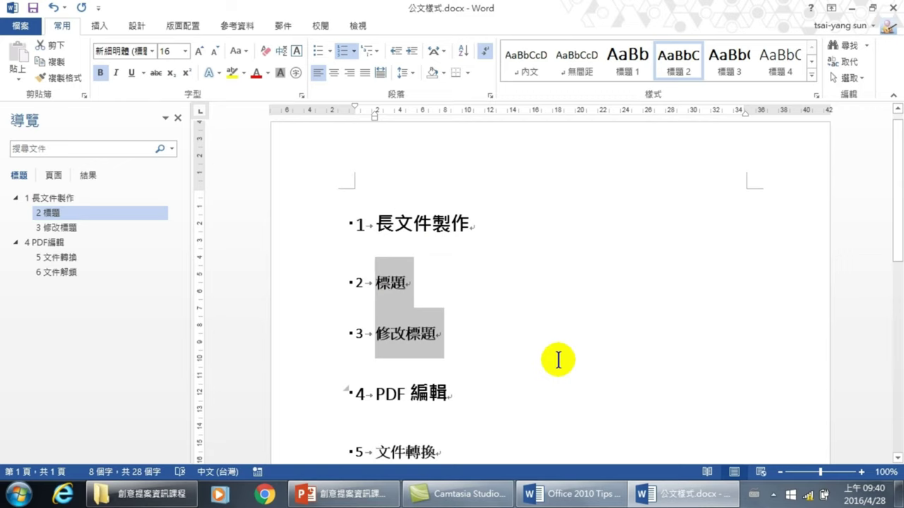
pyautogui.press('Tab')
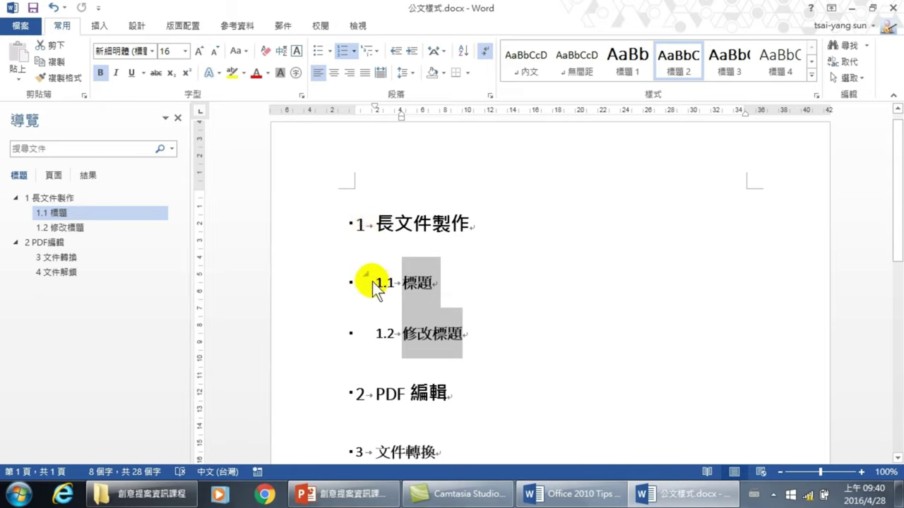
# Demote 文件轉換 and 文件解鎖 to 2.1 and 2.2 with Increase Indent.
pyautogui.scroll(-2, 378, 300)
pyautogui.scroll(-1, 378, 300)
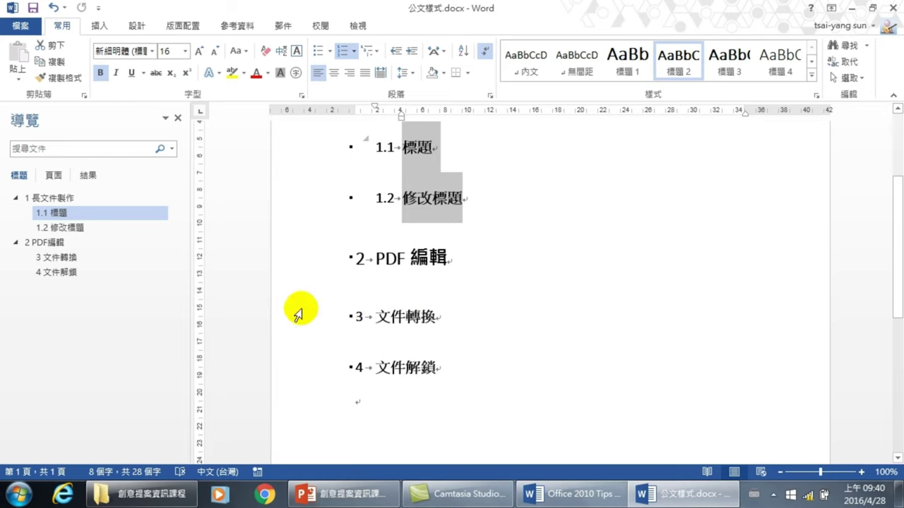
pyautogui.moveTo(312, 317); pyautogui.dragTo(314, 370)
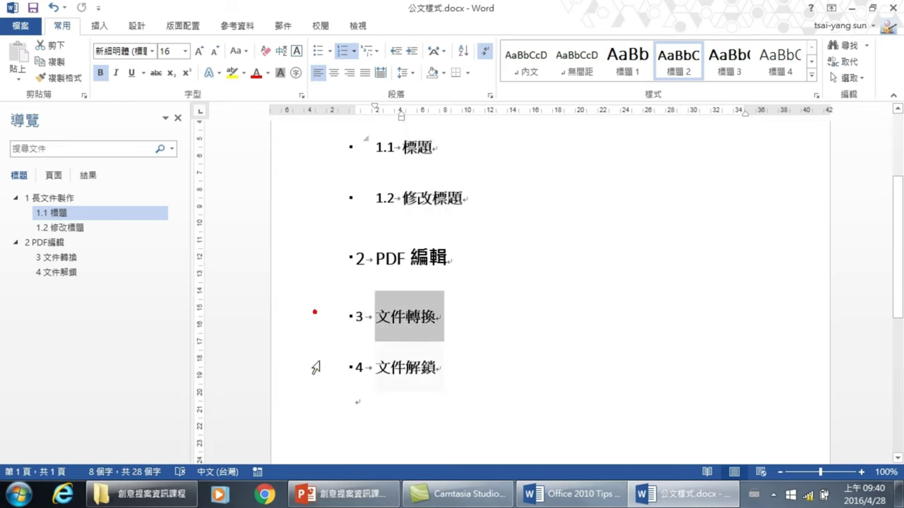
pyautogui.click(410, 51)
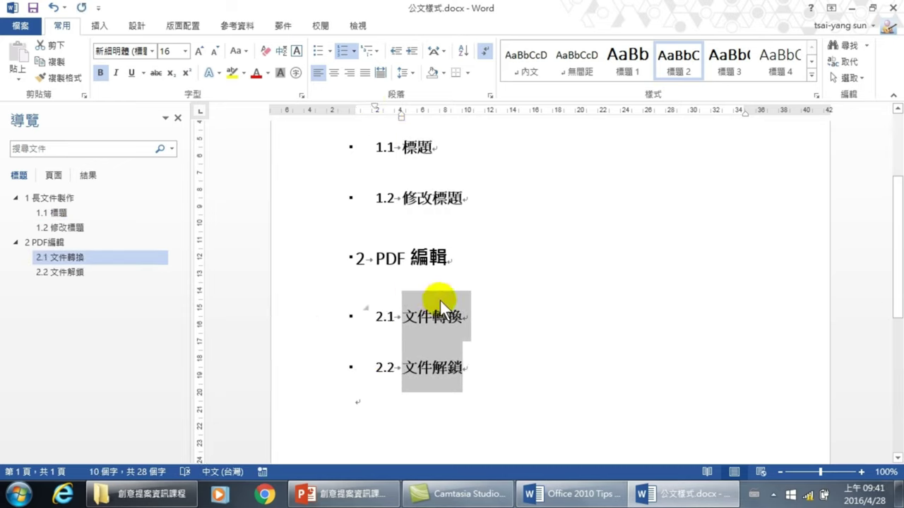
pyautogui.scroll(3, 440, 299)
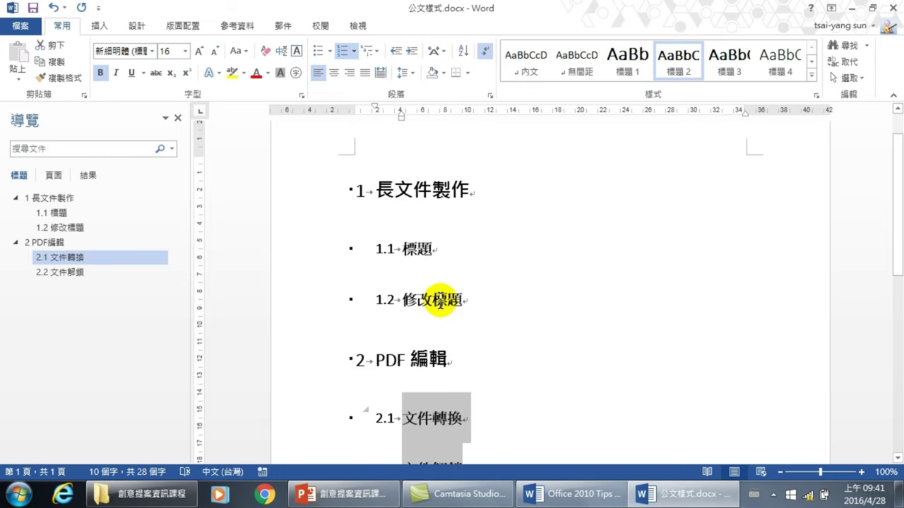
pyautogui.scroll(-1, 440, 303)
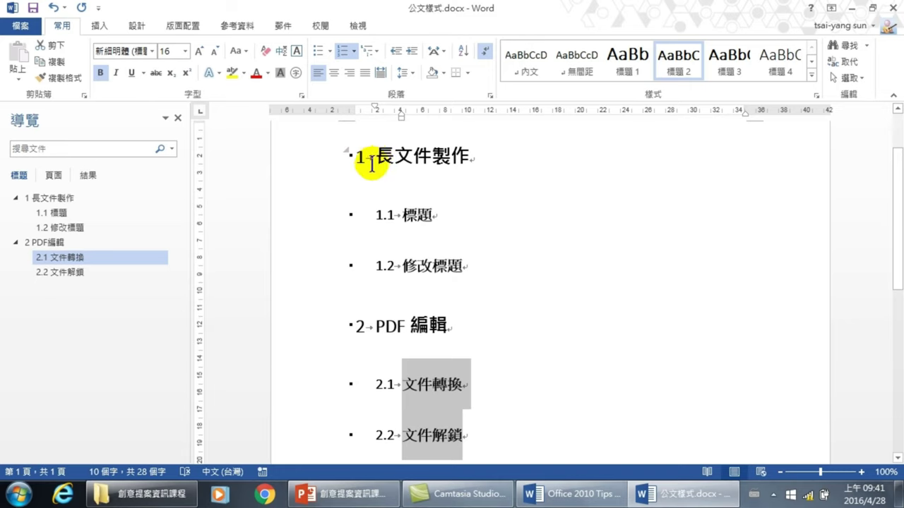
pyautogui.moveTo(338, 157)
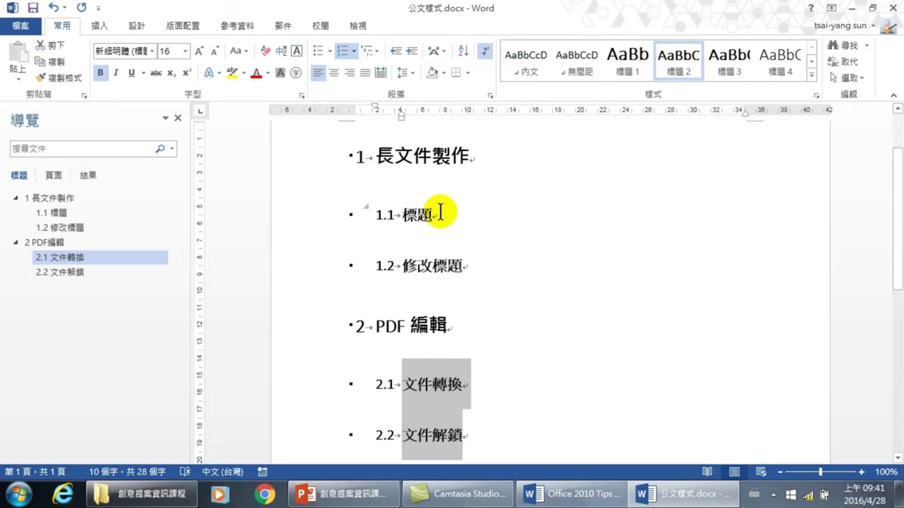
# Select all six numbered headings and open the Multilevel List dropdown.
pyautogui.click(313, 160)
pyautogui.moveTo(304, 162); pyautogui.dragTo(337, 432)
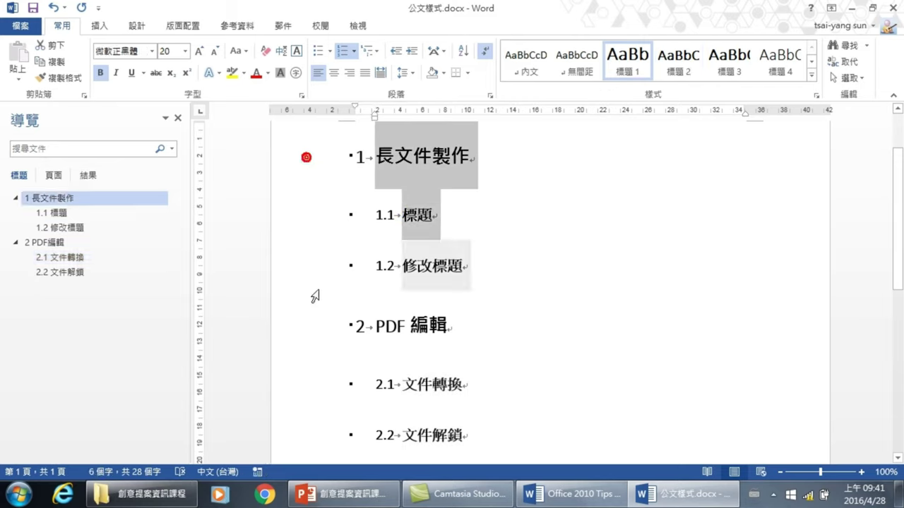
pyautogui.click(377, 50)
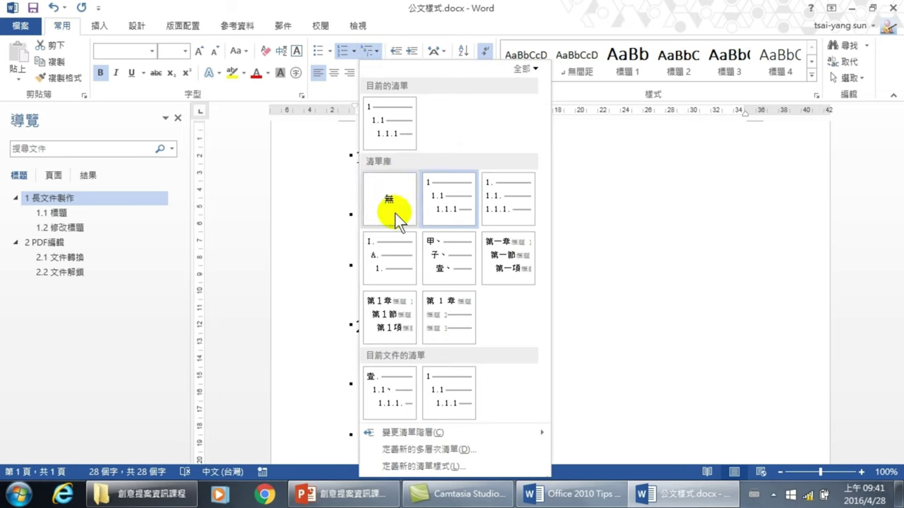
# Define a new multilevel list with level 1 numbered 壹, 貳, 參, then select level 2.
pyautogui.click(415, 451)
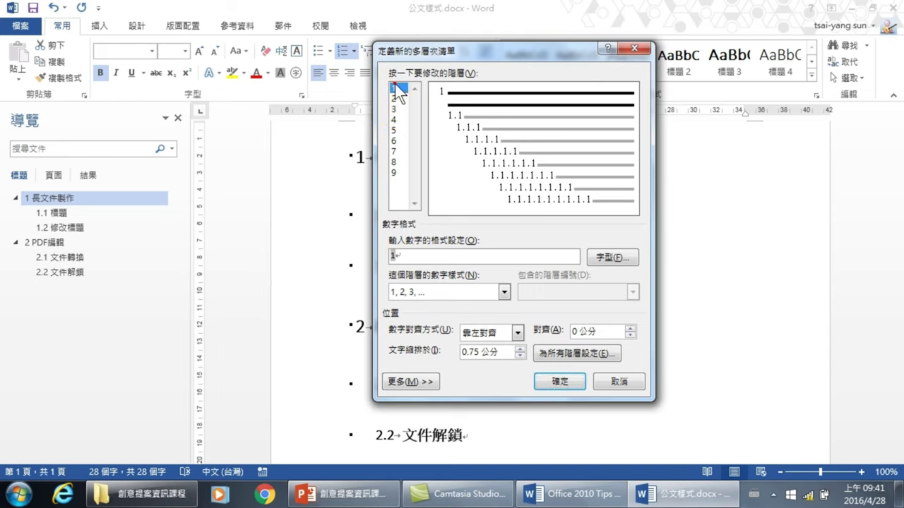
pyautogui.click(401, 257)
pyautogui.click(504, 291)
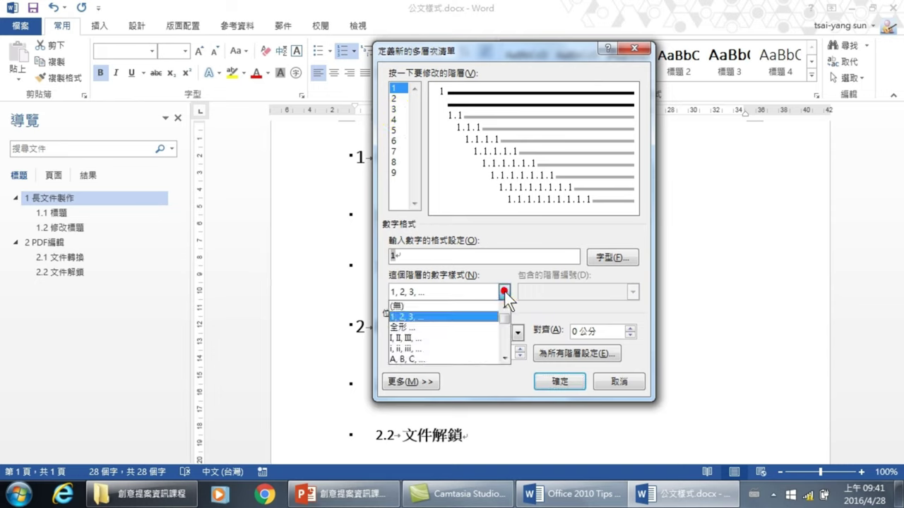
pyautogui.click(506, 358)
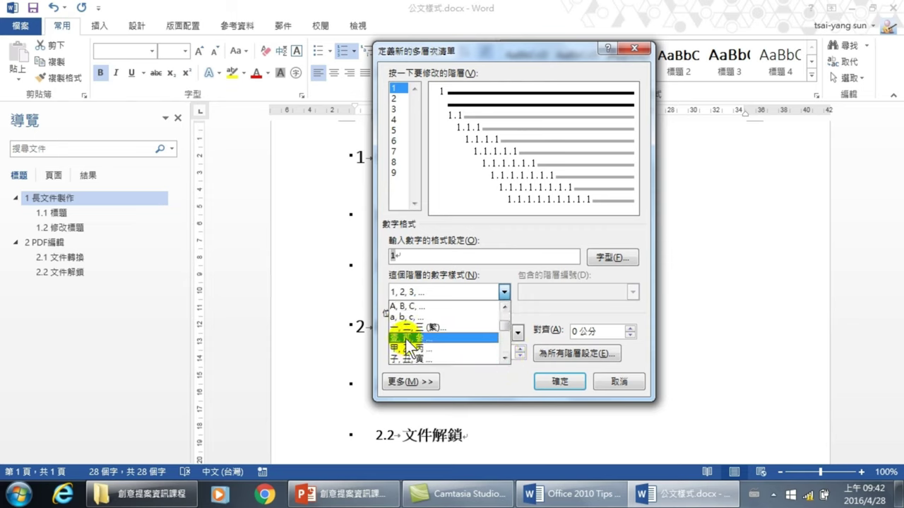
pyautogui.click(406, 338)
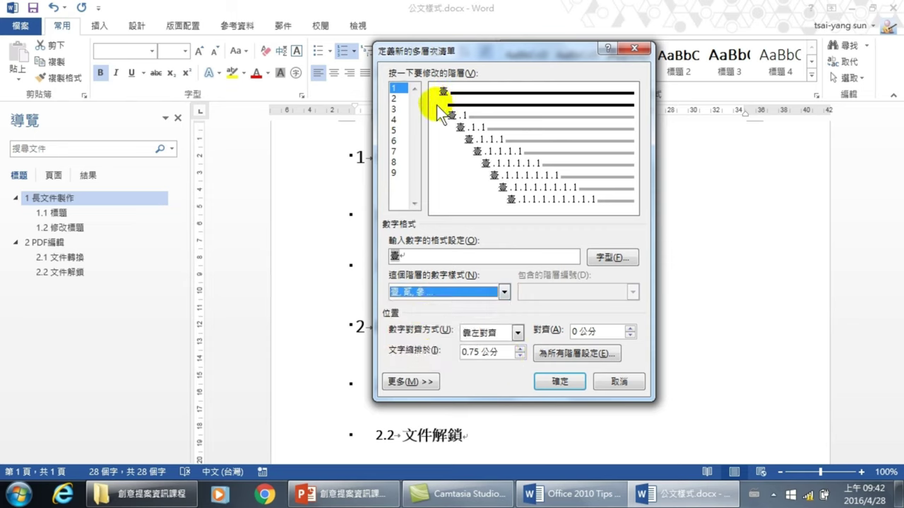
pyautogui.click(394, 99)
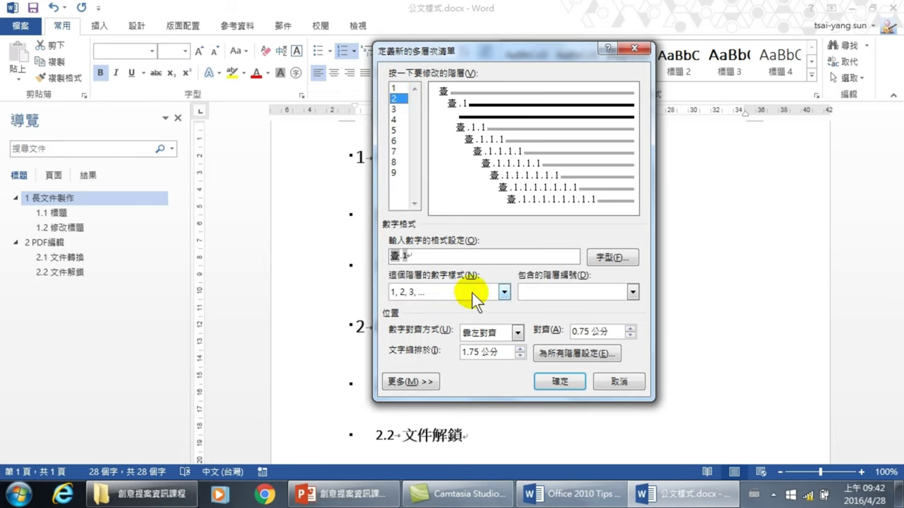
pyautogui.click(394, 256)
# Turn on Legal style numbering for levels 2 and 3 and apply the list.
pyautogui.click(403, 383)
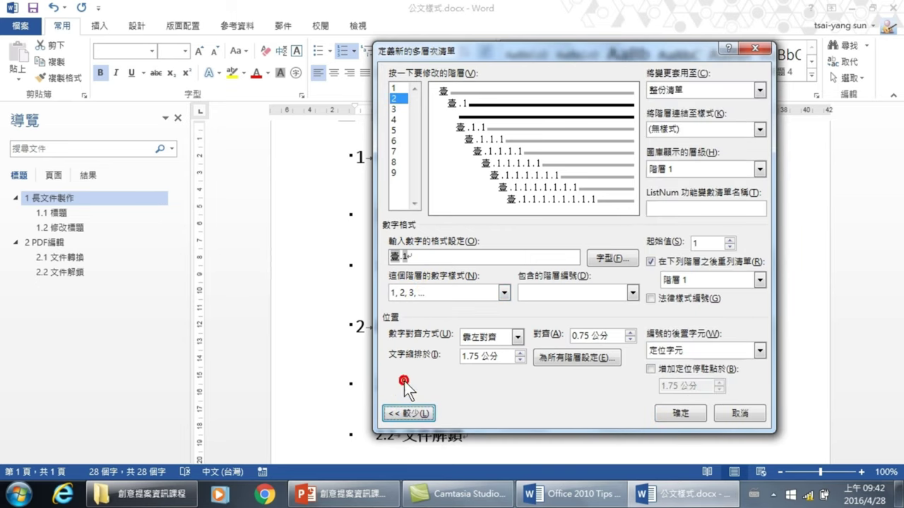
pyautogui.click(651, 299)
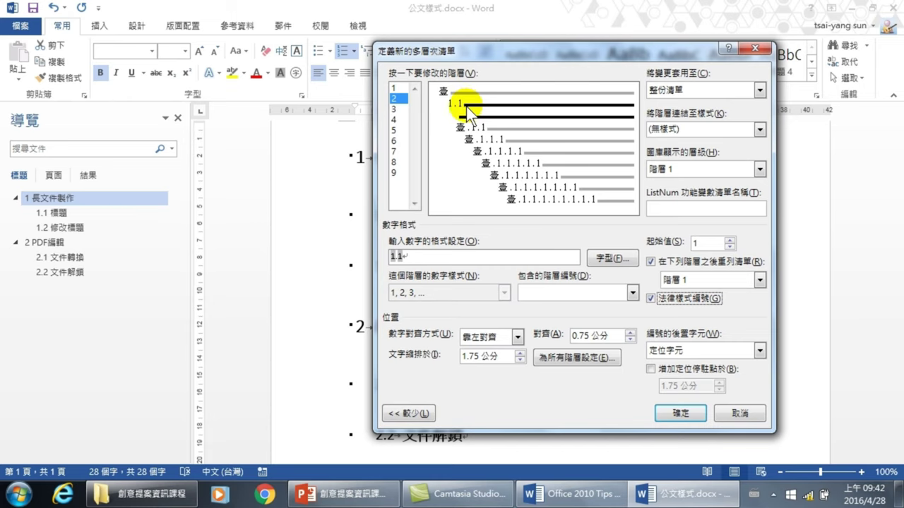
pyautogui.click(398, 109)
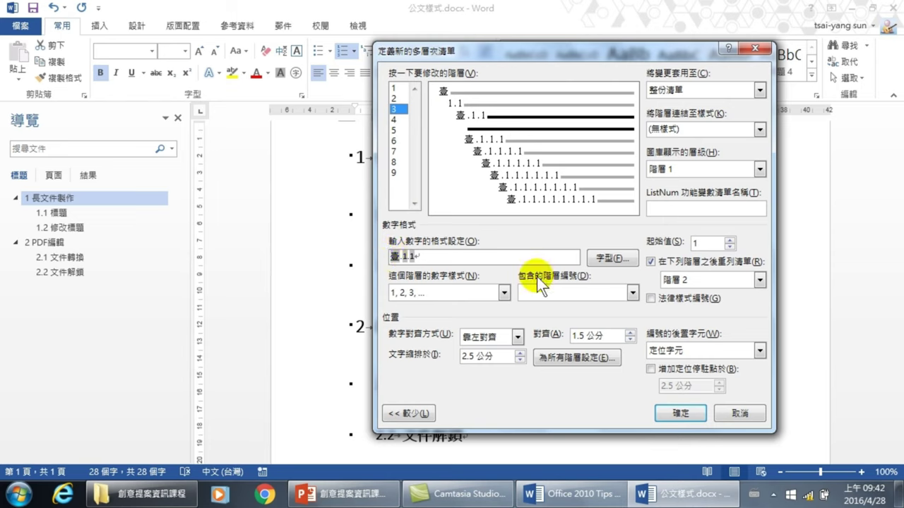
pyautogui.click(651, 299)
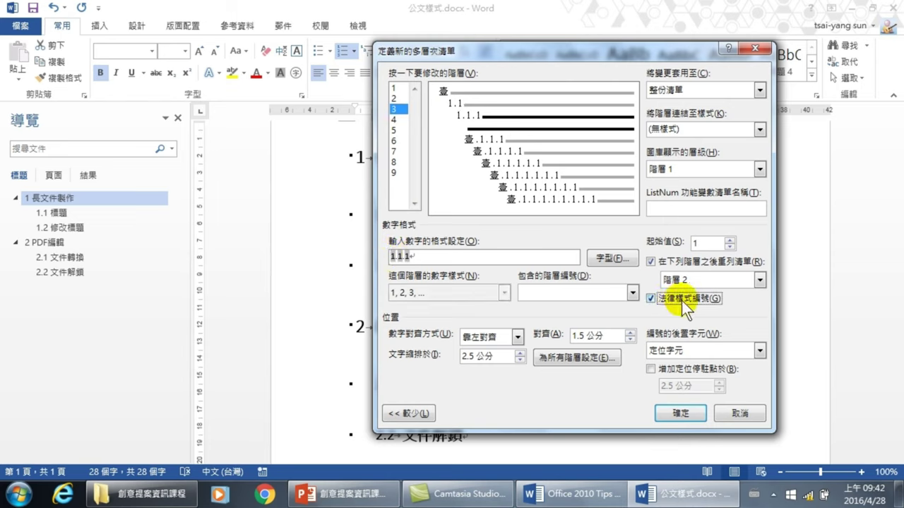
pyautogui.click(681, 414)
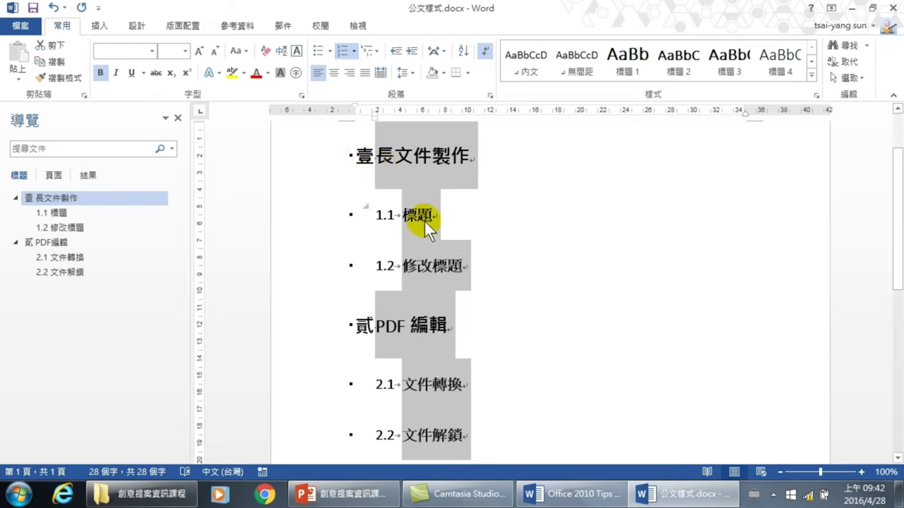
pyautogui.scroll(-1, 430, 253)
pyautogui.scroll(1, 428, 257)
# Reset all six lines to Normal, then make them all 標題 2.
pyautogui.click(526, 64)
pyautogui.scroll(2, 451, 219)
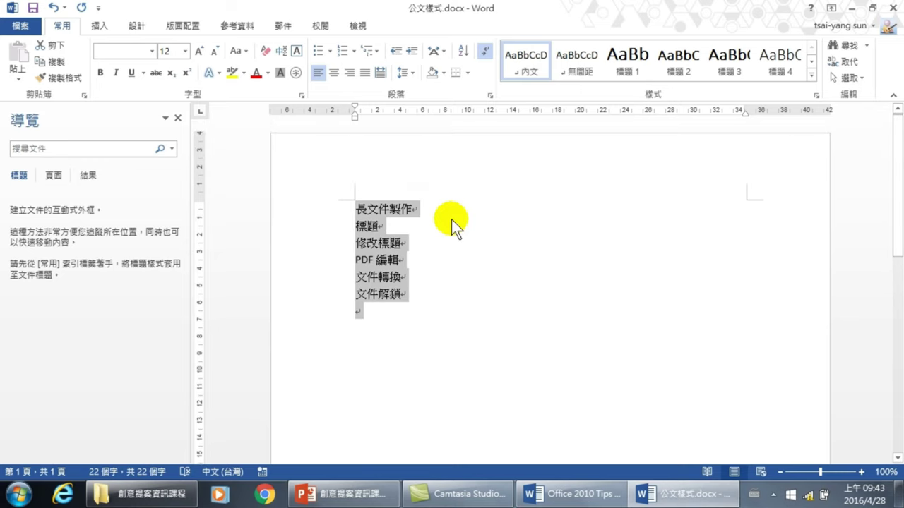
pyautogui.click(321, 213)
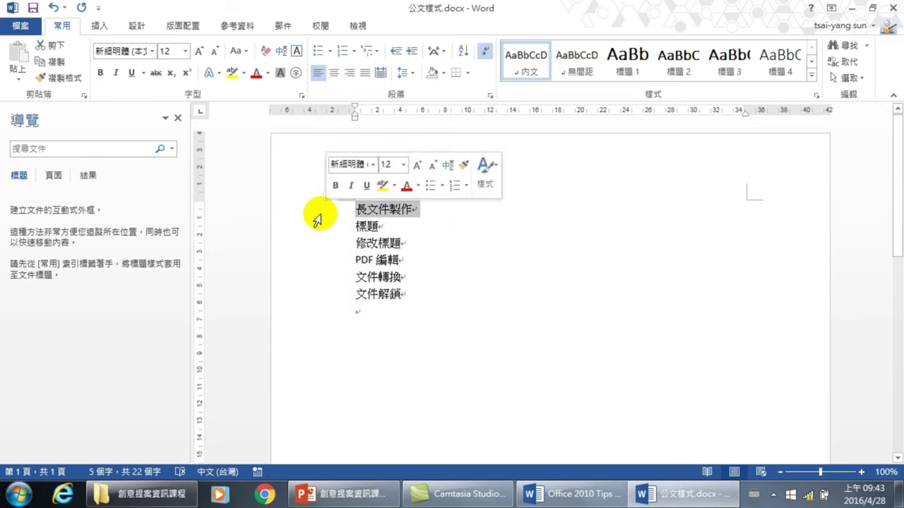
pyautogui.moveTo(317, 210); pyautogui.dragTo(323, 302)
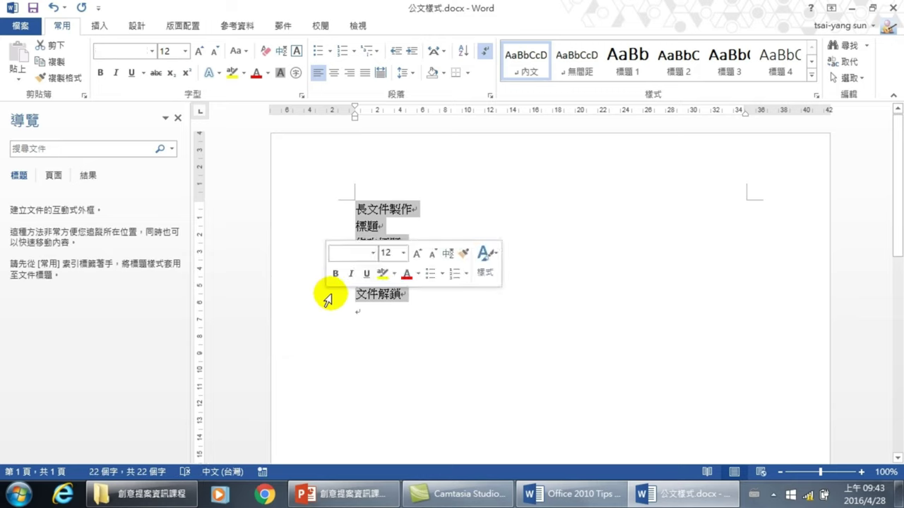
pyautogui.click(682, 60)
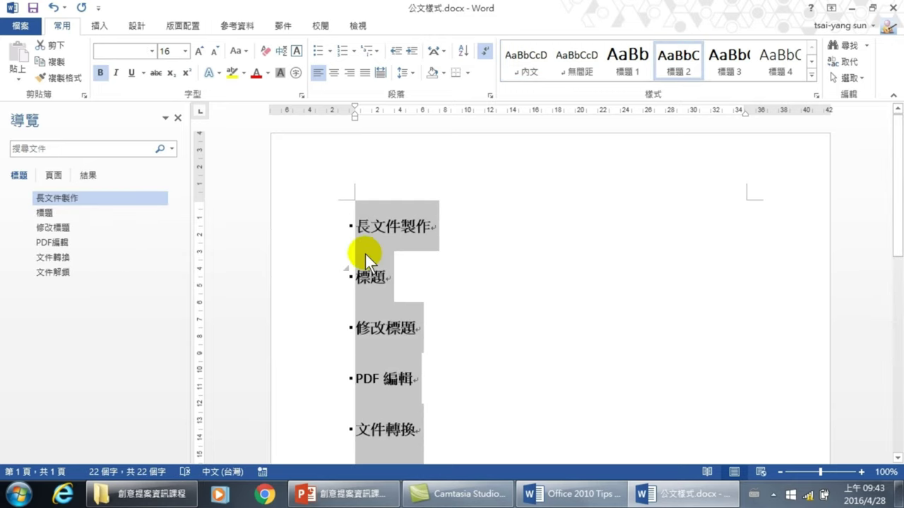
# Promote 長文件製作 and PDF 編輯 to 標題 1.
pyautogui.click(314, 228)
pyautogui.click(627, 60)
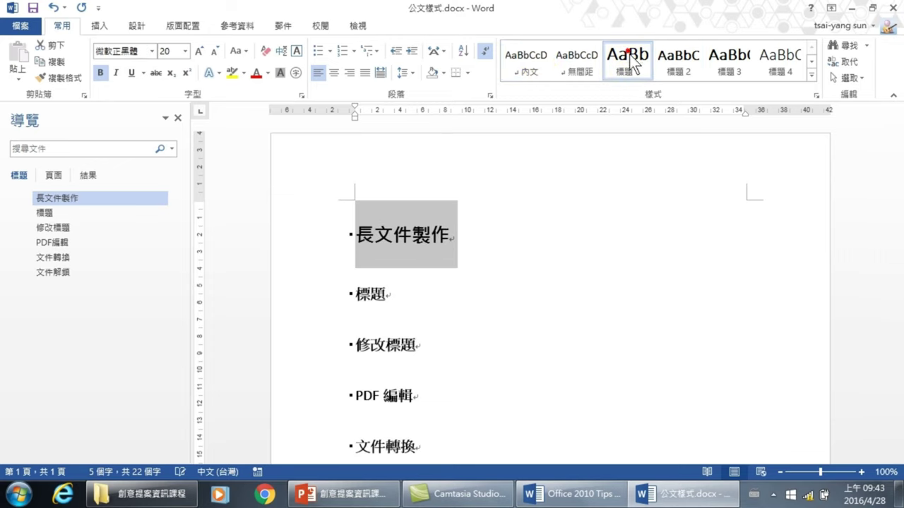
pyautogui.scroll(-3, 382, 268)
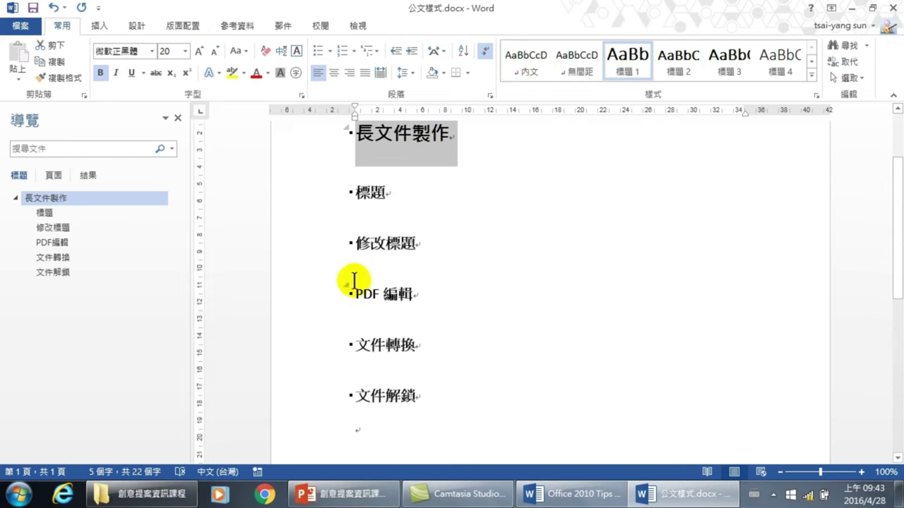
pyautogui.click(317, 297)
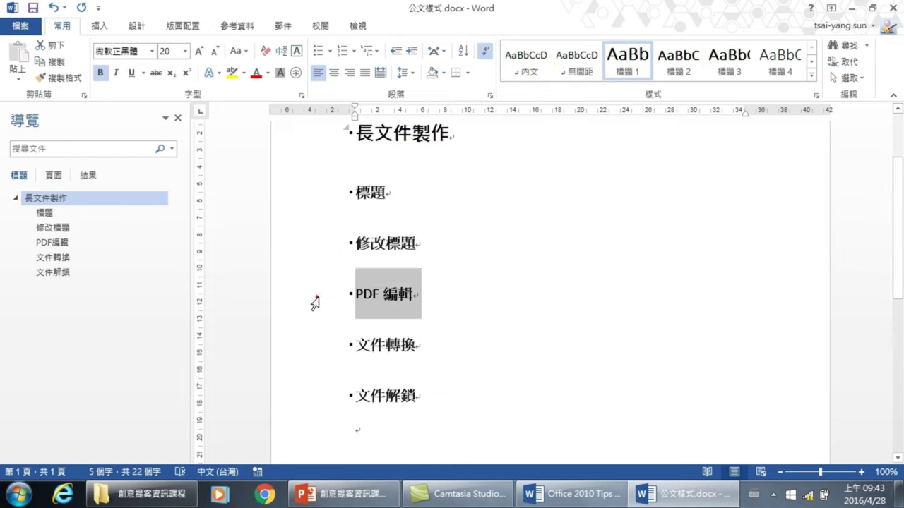
pyautogui.click(622, 62)
pyautogui.scroll(2, 409, 272)
# Number all six headings 壹 through 陸 with the custom list, then select the 標題 and 修改標題 subtitles.
pyautogui.moveTo(307, 199)
pyautogui.mouseDown()
pyautogui.moveTo(319, 454)
pyautogui.moveTo(322, 319)
pyautogui.mouseUp()
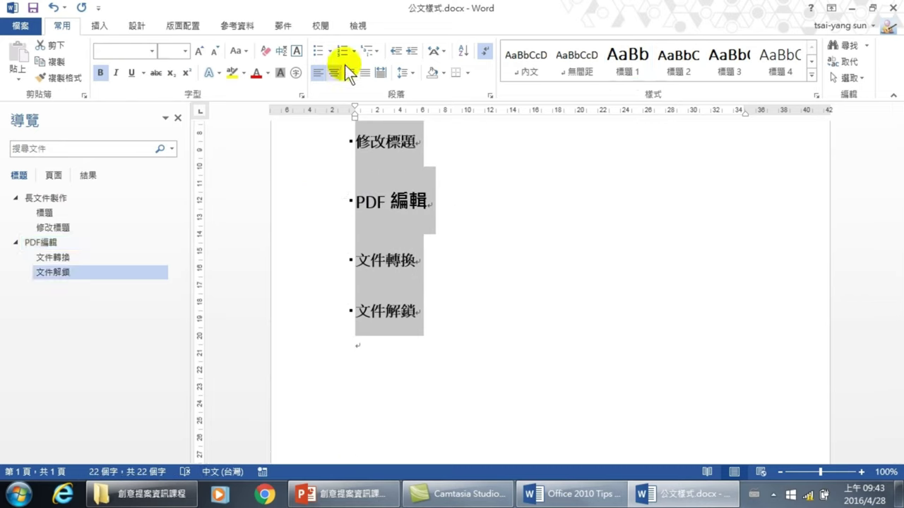
pyautogui.click(374, 48)
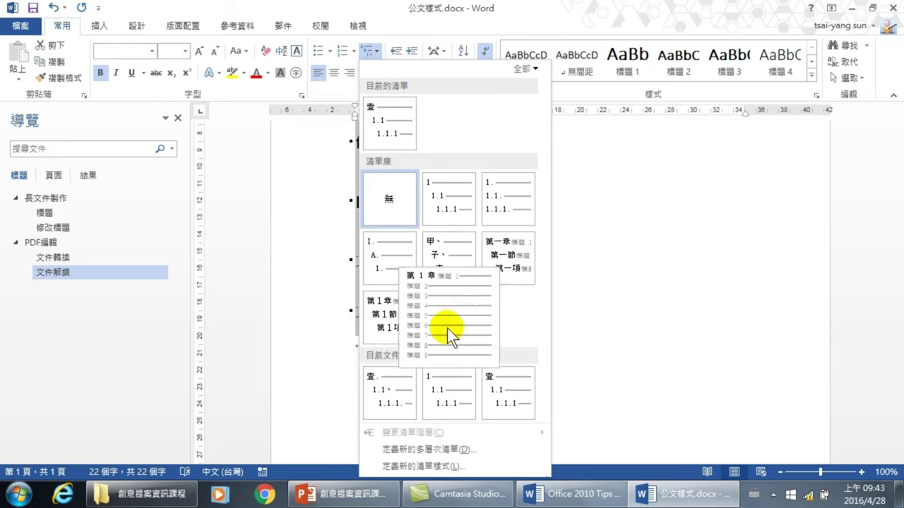
pyautogui.moveTo(449, 392)
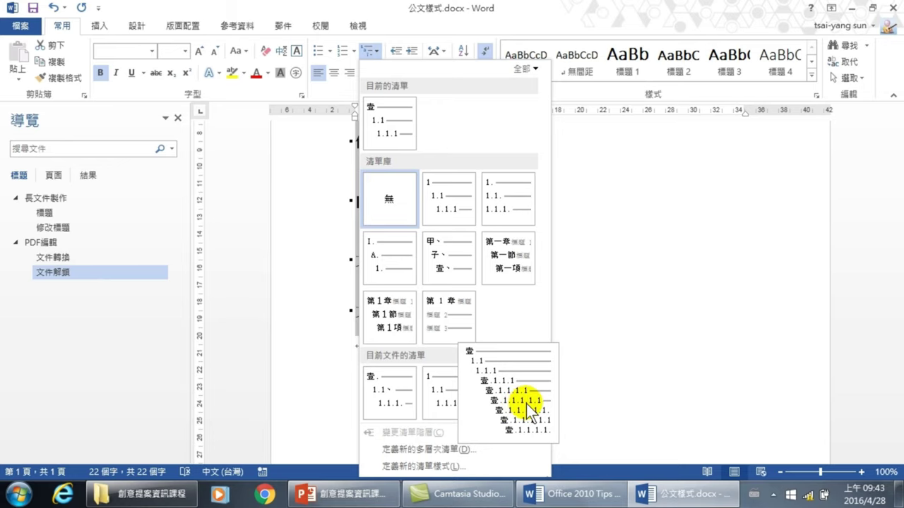
pyautogui.click(511, 398)
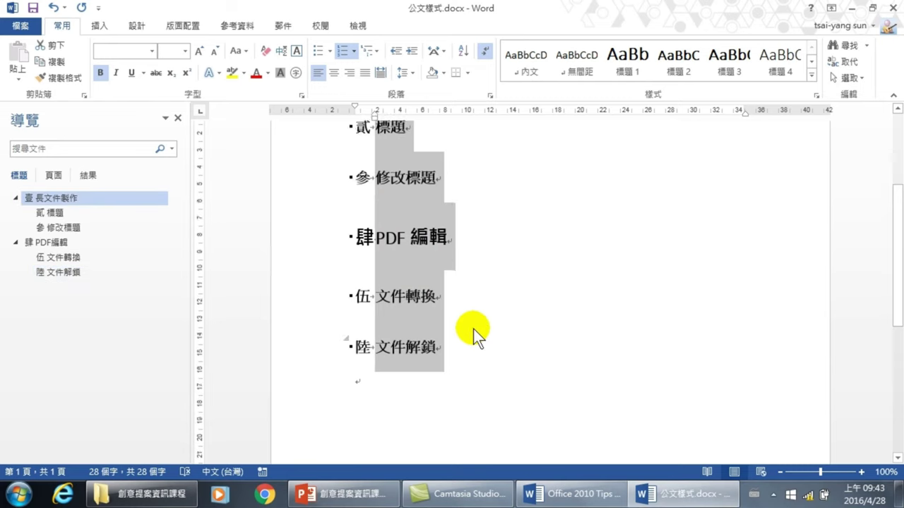
pyautogui.scroll(3, 317, 242)
pyautogui.moveTo(314, 224); pyautogui.dragTo(317, 276)
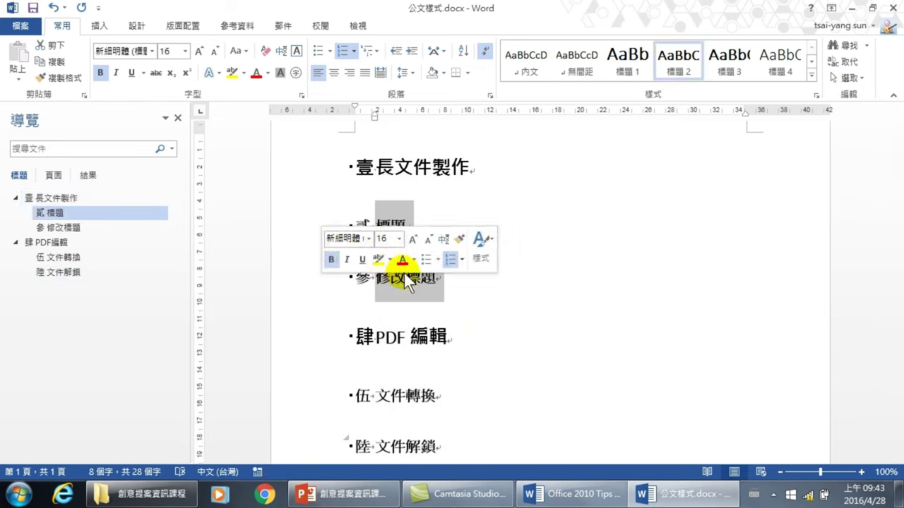
# Demote 標題, 修改標題, 文件轉換 and 文件解鎖 to level 2, numbering them 1.1, 1.2, 2.1, 2.2.
pyautogui.press('Tab')
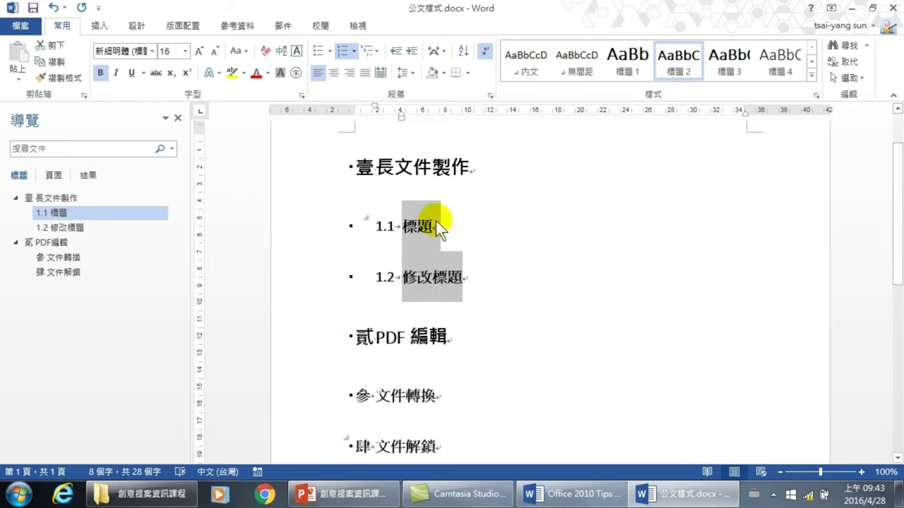
pyautogui.scroll(-3, 353, 332)
pyautogui.moveTo(325, 293); pyautogui.dragTo(322, 358)
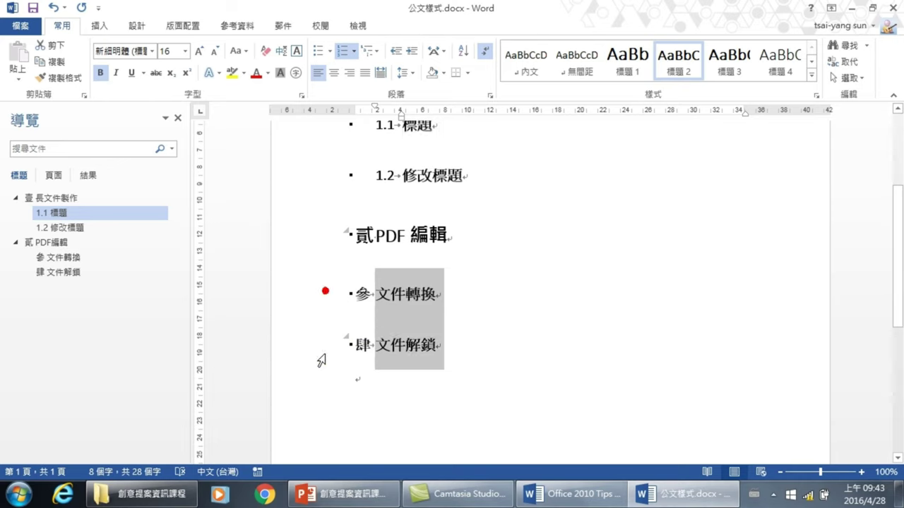
pyautogui.press('Tab')
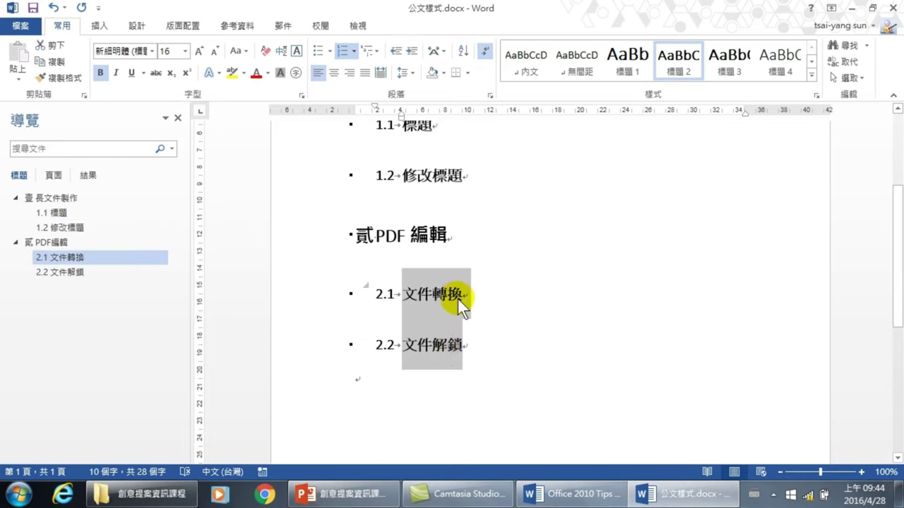
pyautogui.scroll(2, 458, 300)
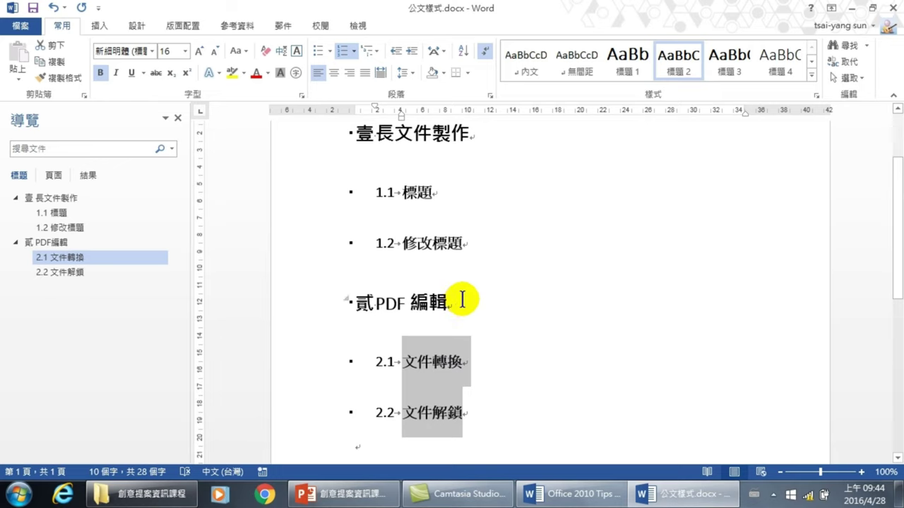